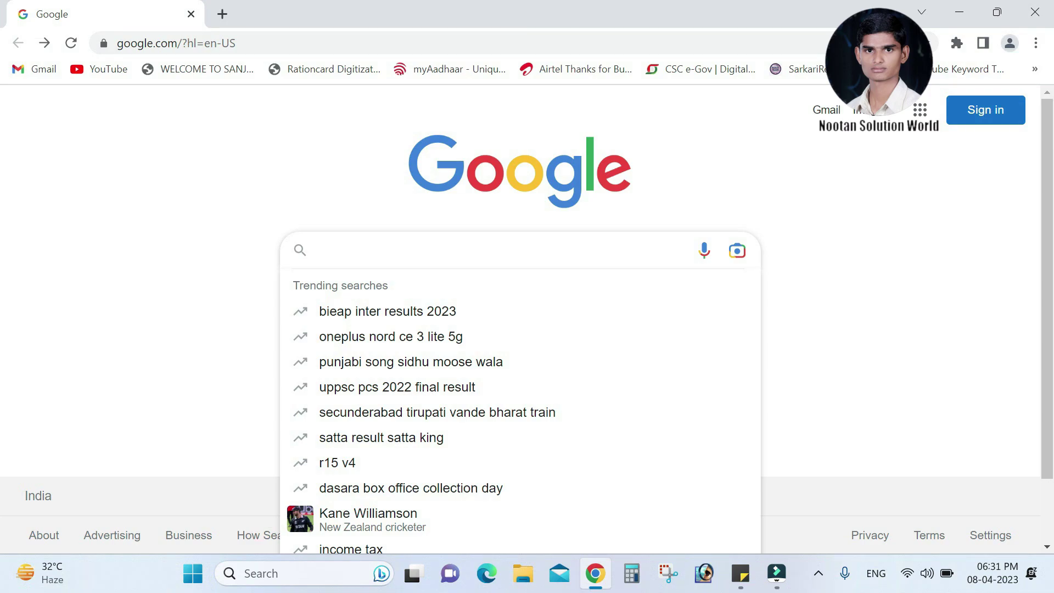
Search Google for 'e challan' and open the Ministry of Road Transport and Highways result.
type("e chala")
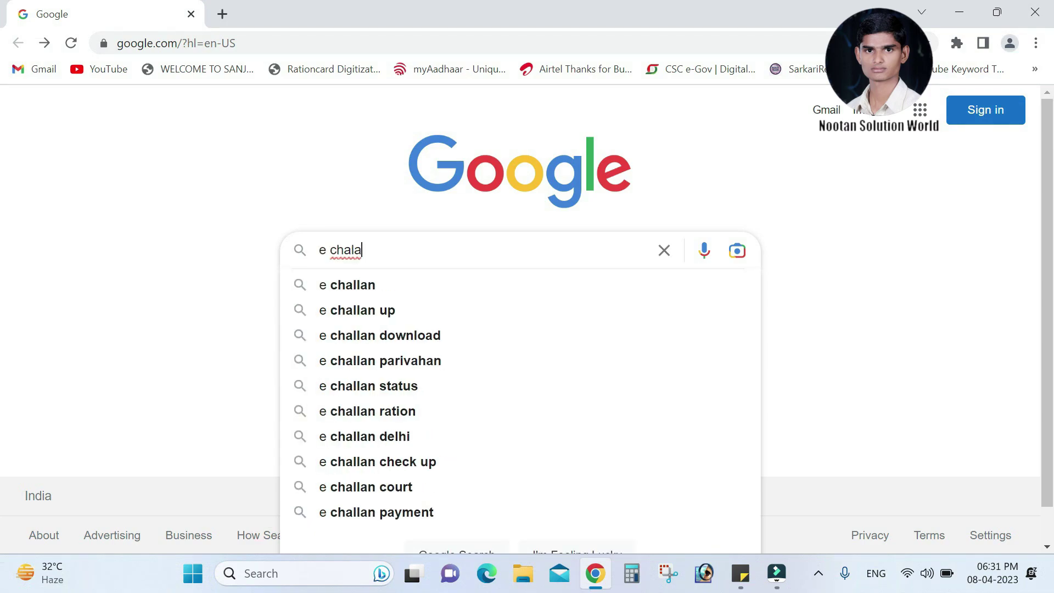
key("Down")
key("Return")
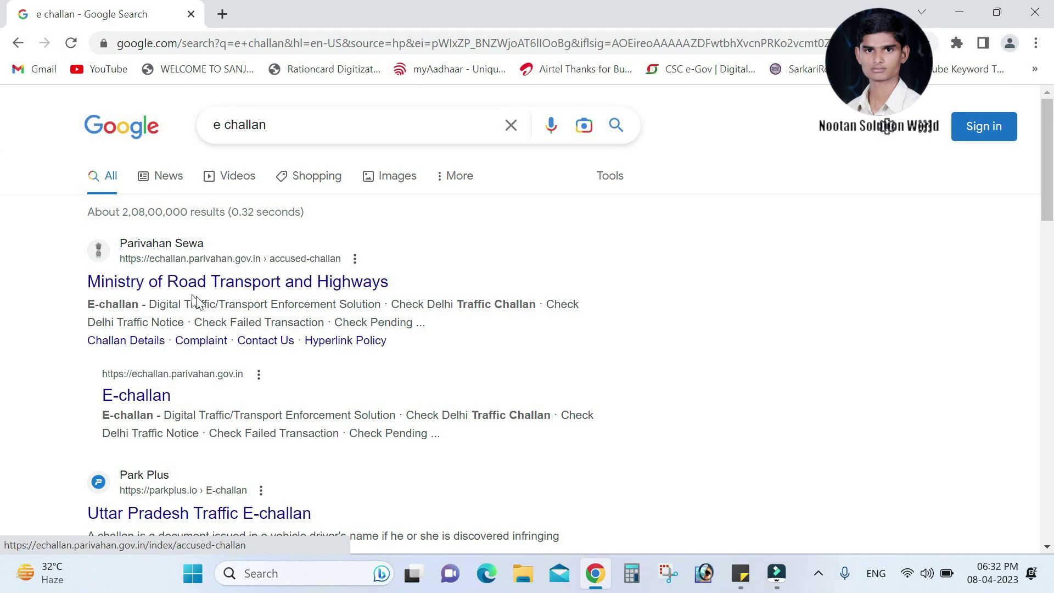
left_click(173, 284)
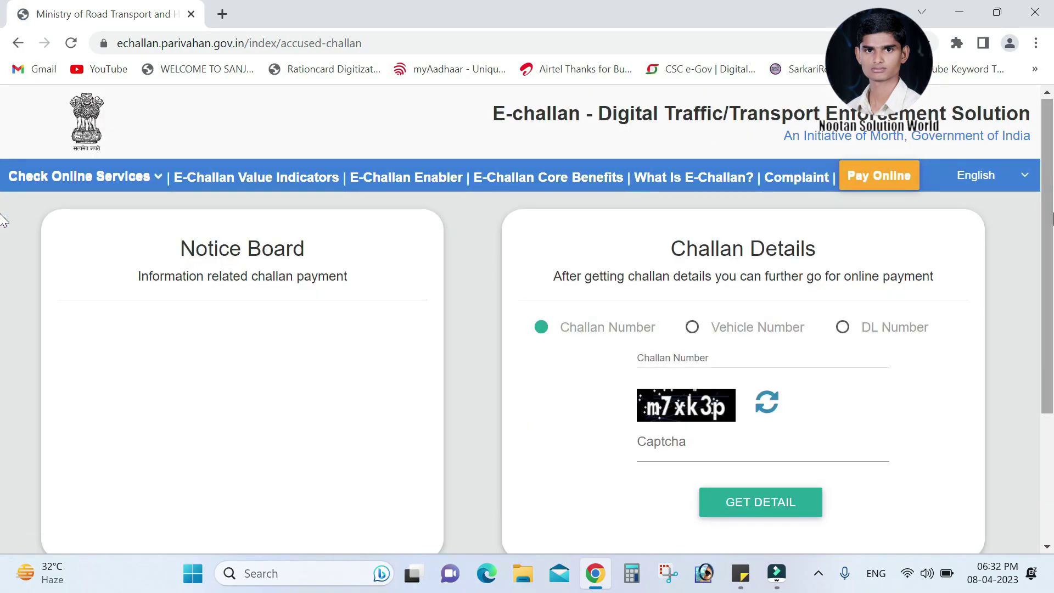
scroll(1048, 270, "down", 1)
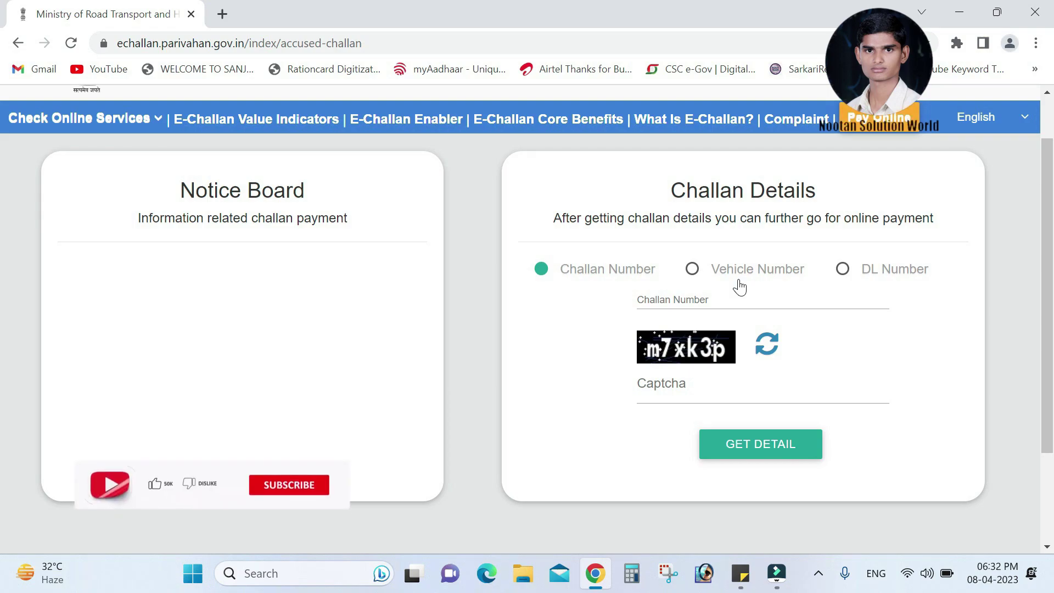
left_click(702, 275)
left_click(698, 407)
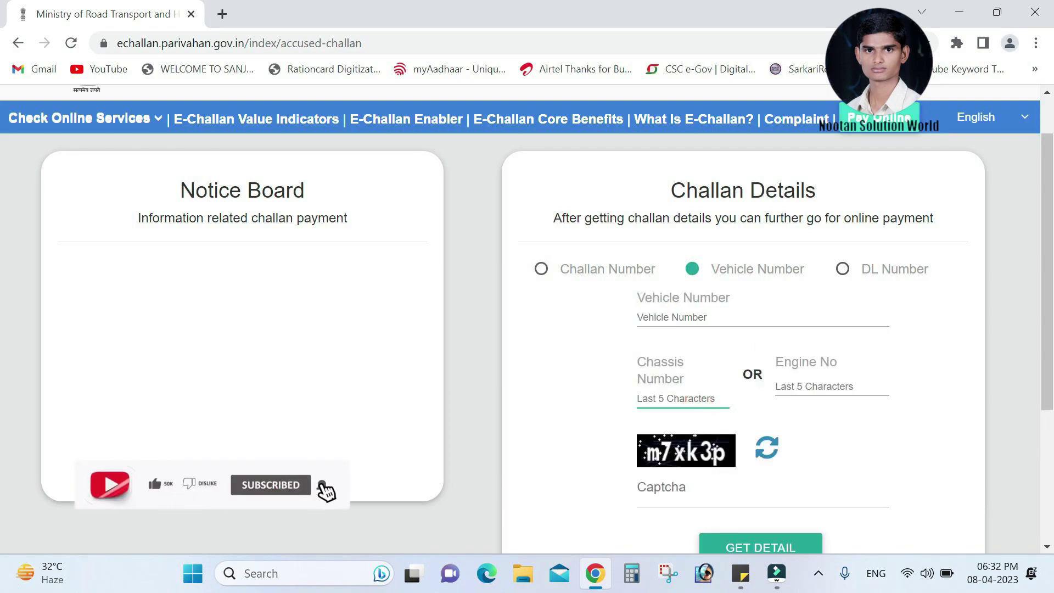
left_click(852, 271)
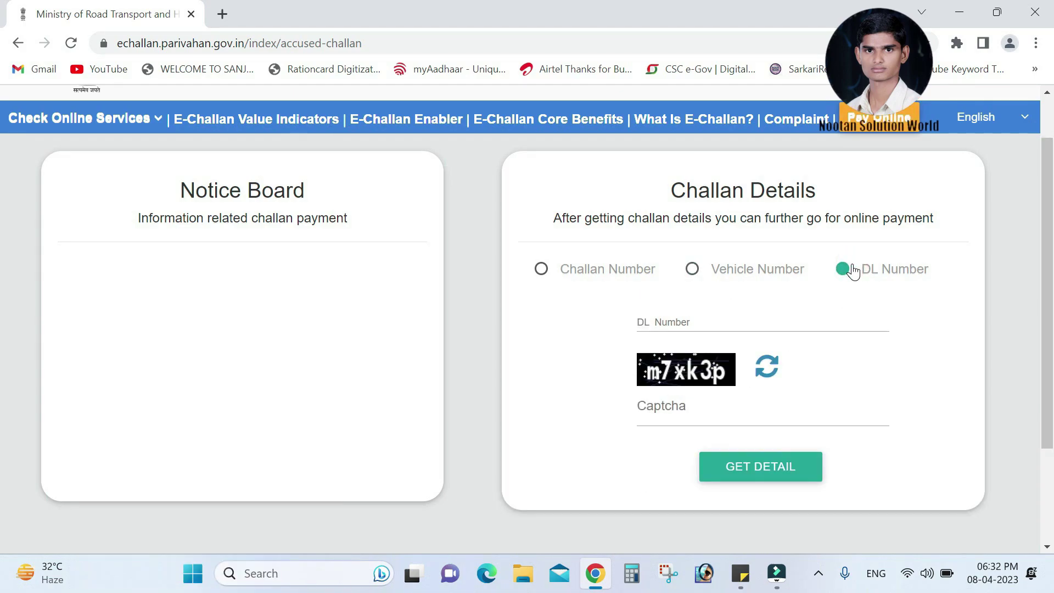
left_click(638, 321)
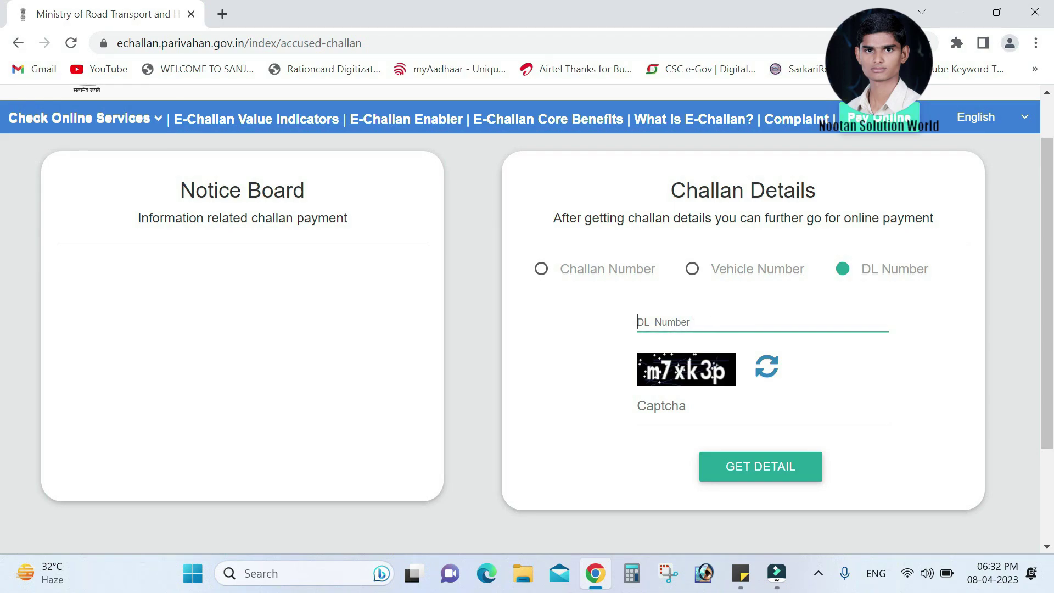
left_click(560, 280)
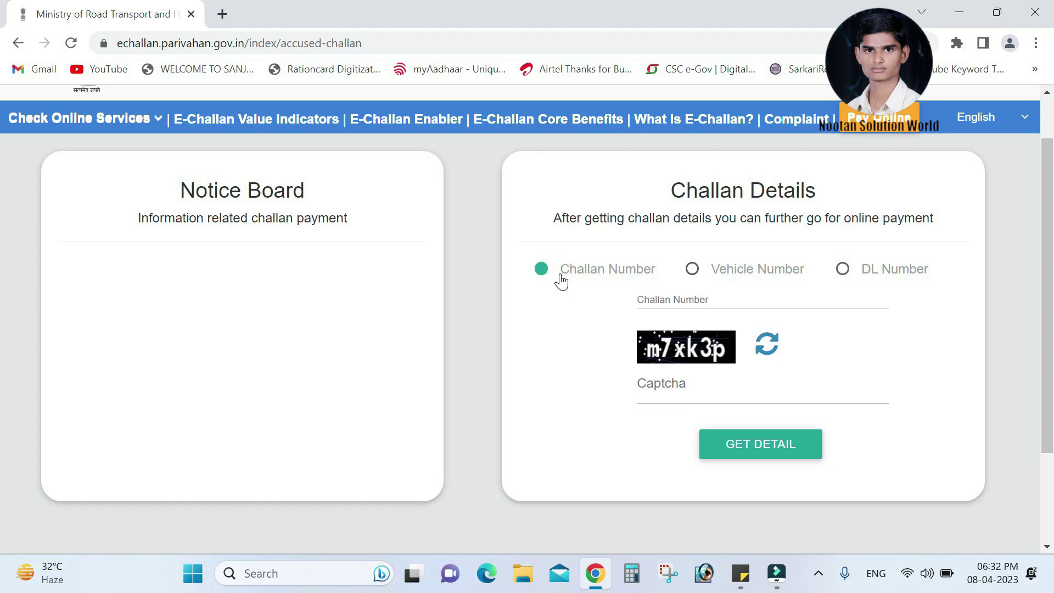
left_click(657, 293)
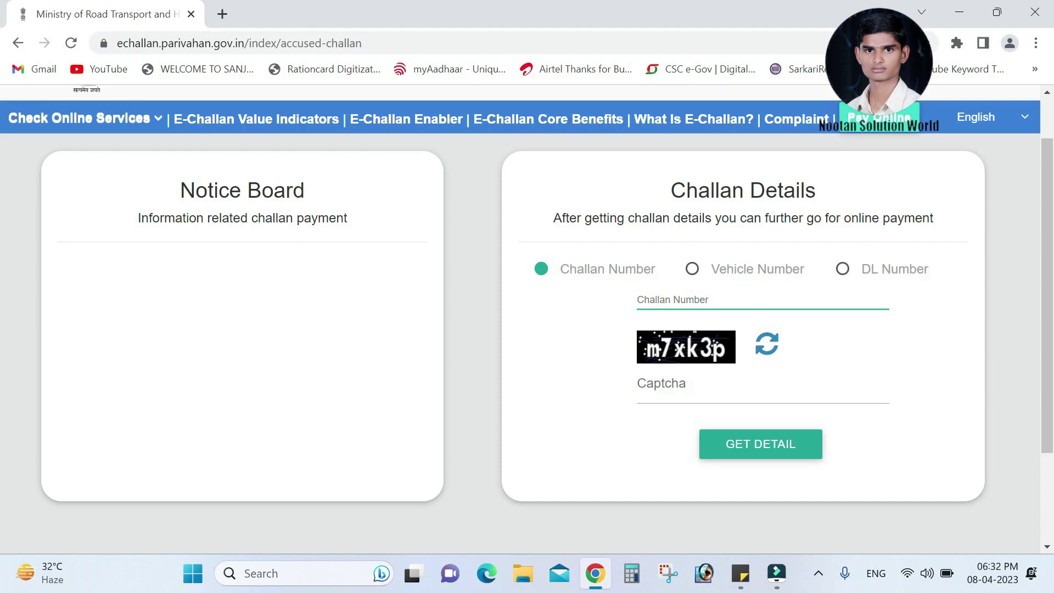
left_click(692, 279)
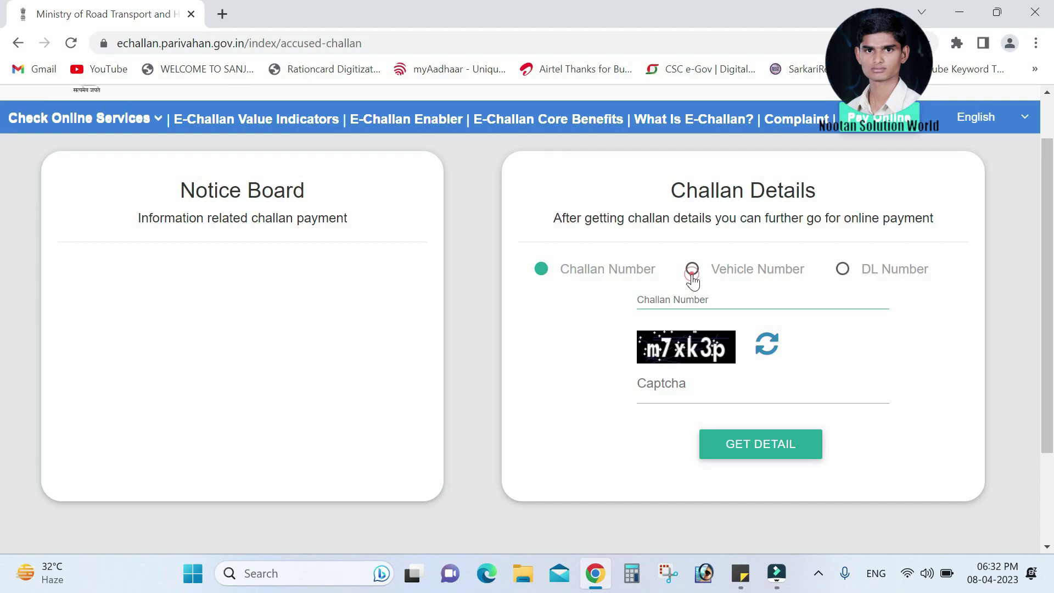
left_click(623, 274)
left_click(646, 291)
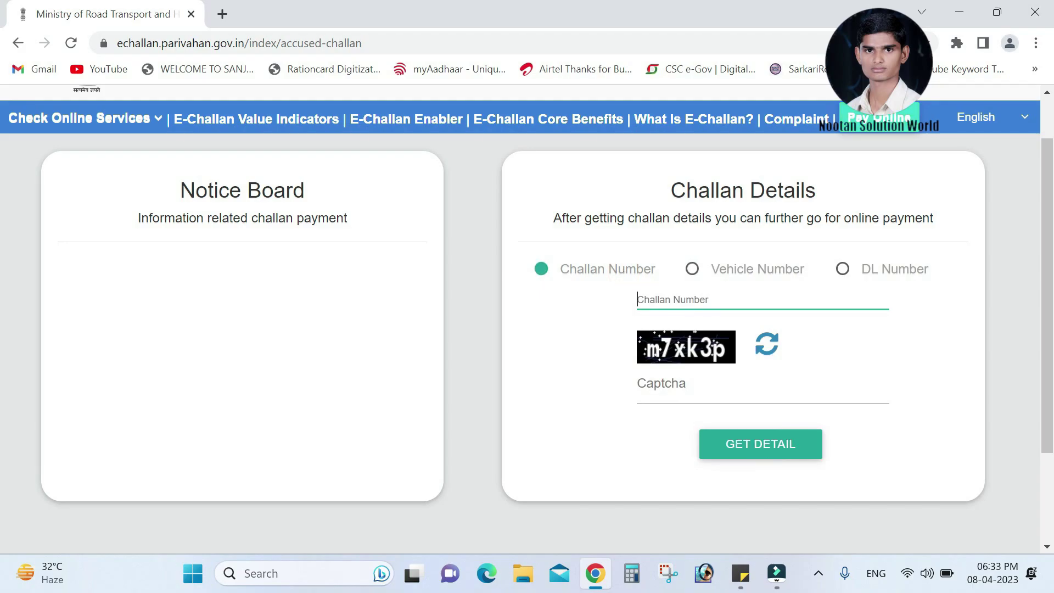
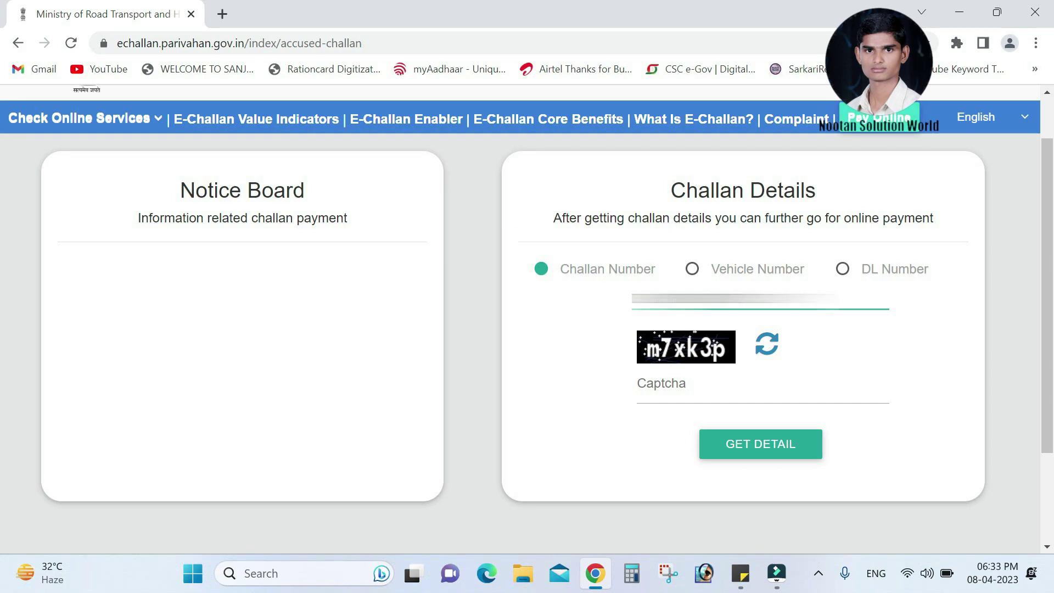
Enter the challan number and the captcha text, then fetch that challan's details.
left_click(657, 383)
type("m7xk3p")
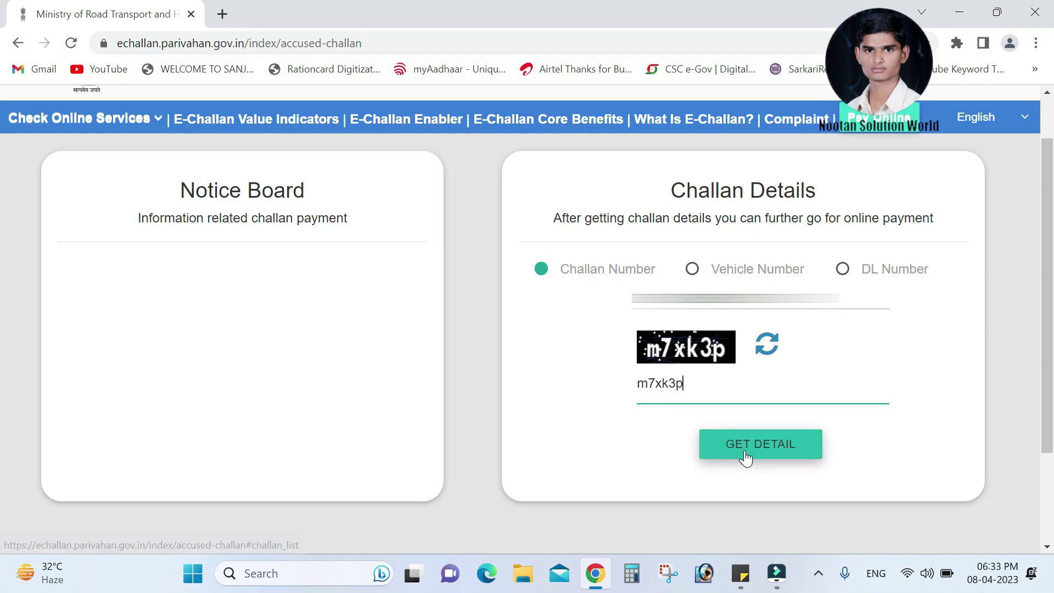
left_click(745, 453)
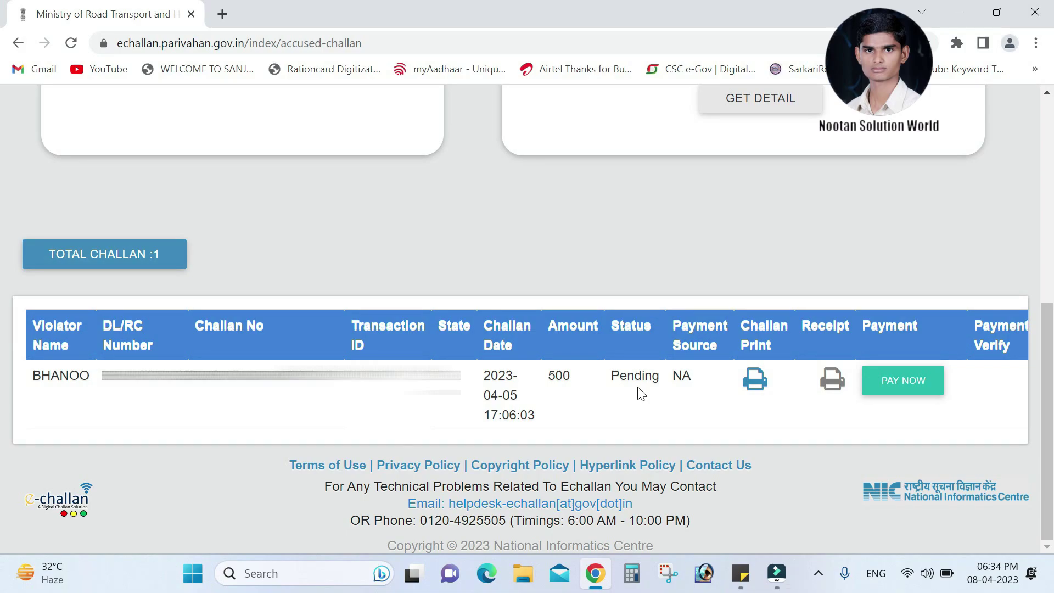
Open the printable notice for the one pending 500 challan in the results table.
left_click(755, 385)
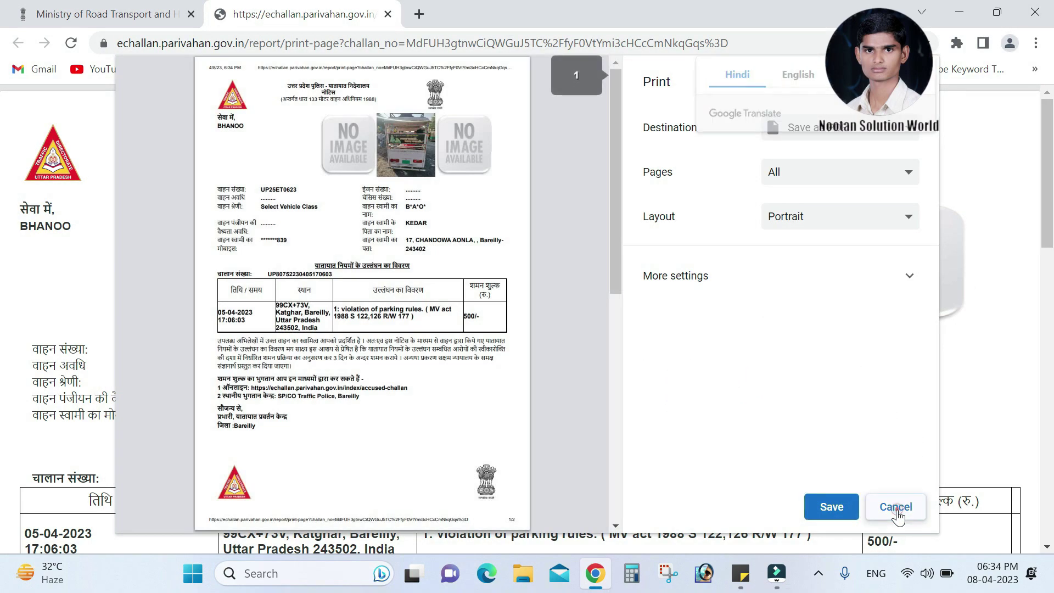
Dismiss printing, read the 05-04-2023 parking-violation notice with its 500/- fine, and close its tab.
left_click(896, 506)
scroll(3, 228, "down", 1)
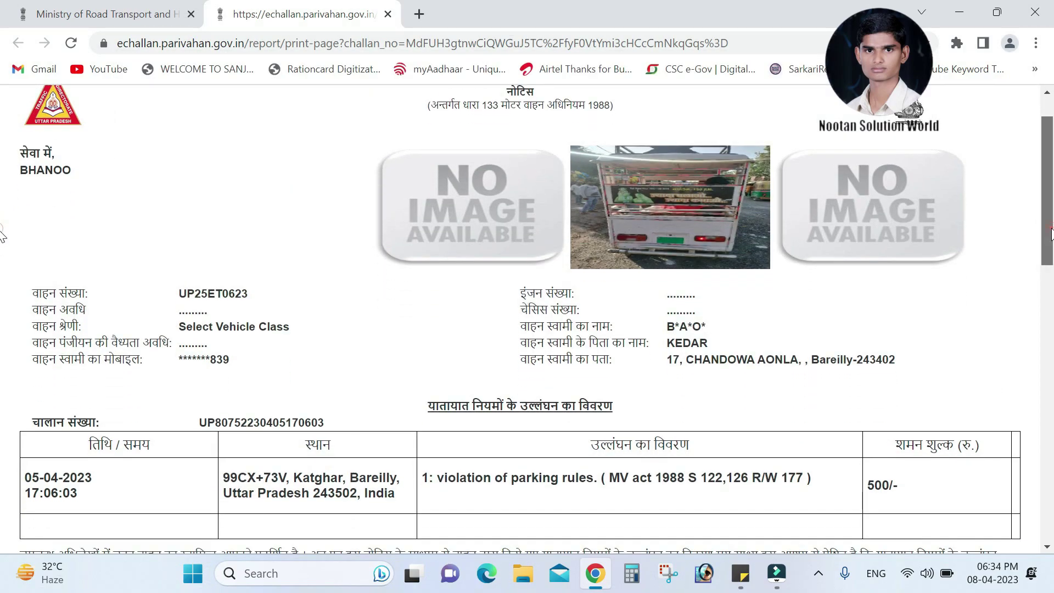
scroll(3, 246, "down", 3)
scroll(2, 285, "down", 1)
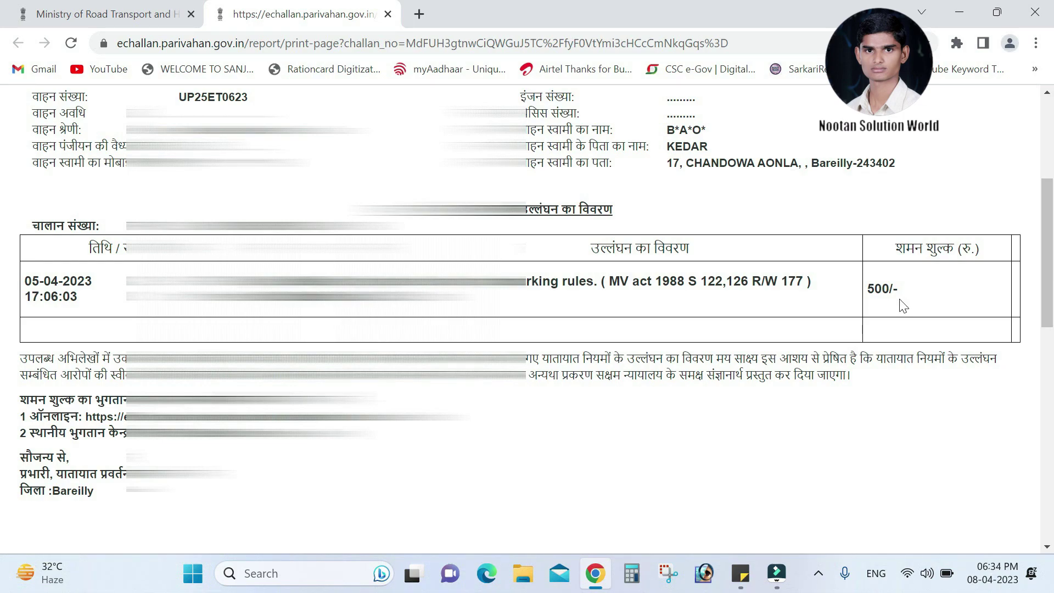
left_click_drag(1046, 283, 1050, 439)
scroll(3, 440, "down", 4)
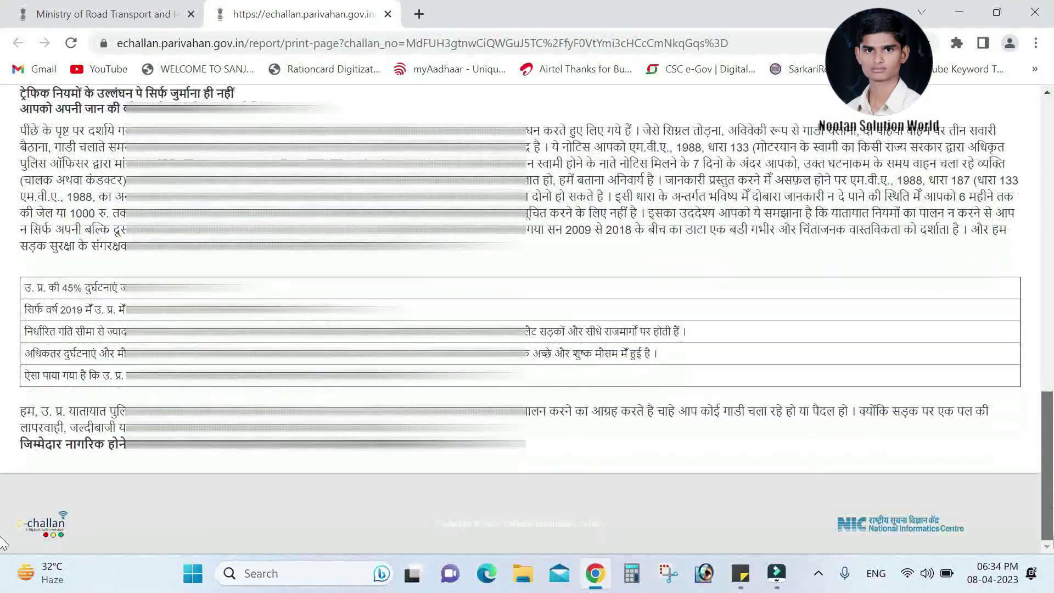
left_click_drag(1047, 483, 1041, 189)
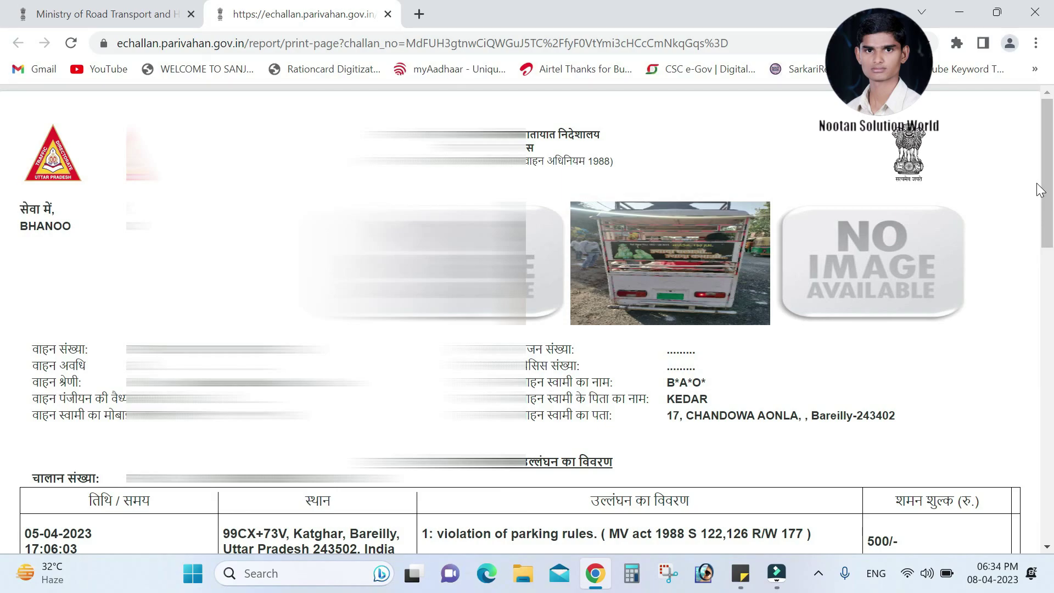
left_click(388, 14)
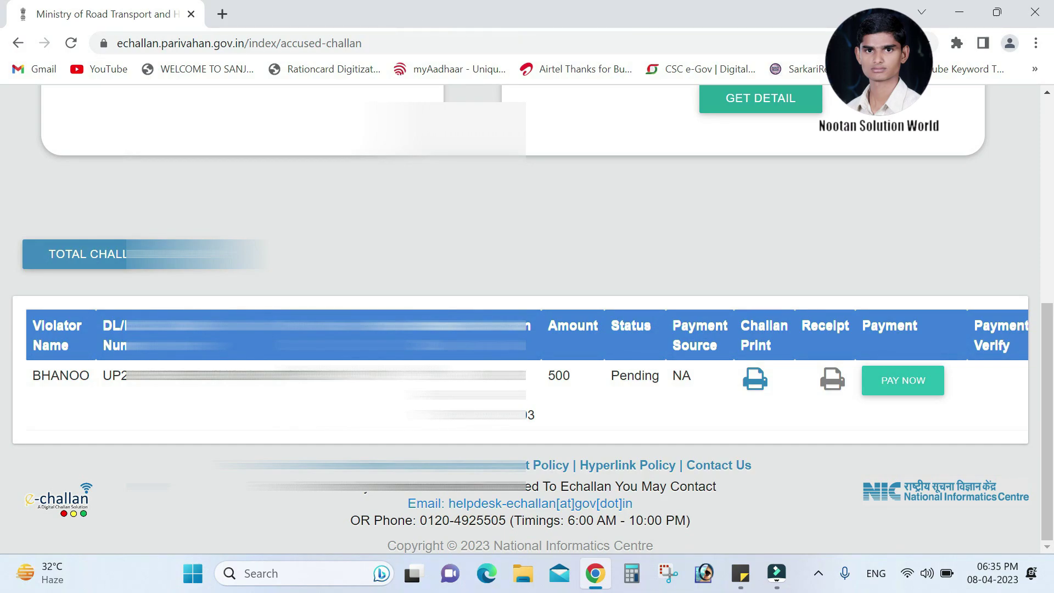
Start paying the pending 500 challan and request an OTP for the entered mobile number.
left_click(1049, 337)
left_click_drag(1048, 338, 1050, 360)
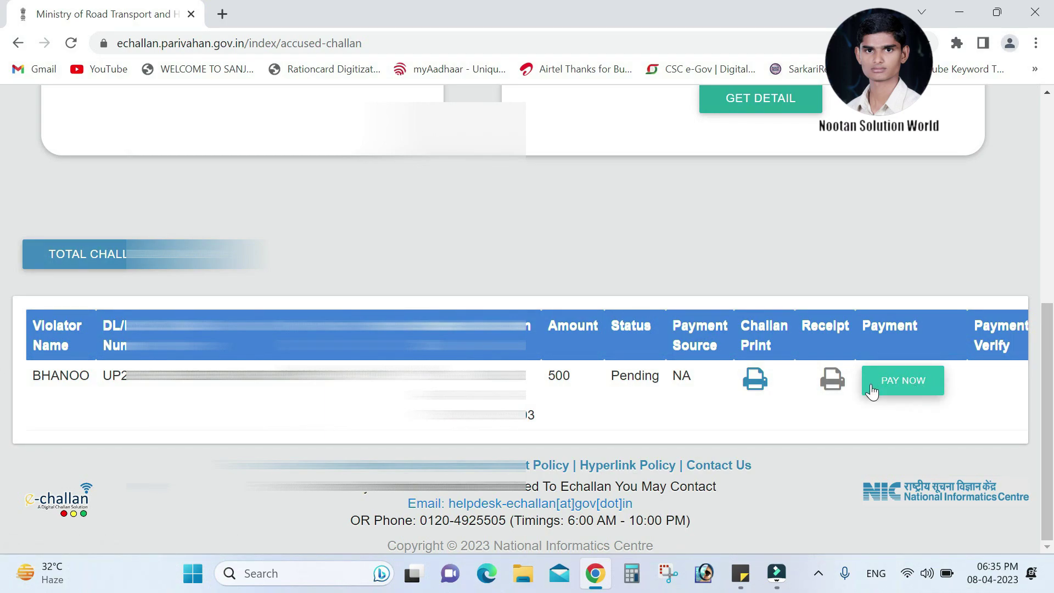
left_click(905, 386)
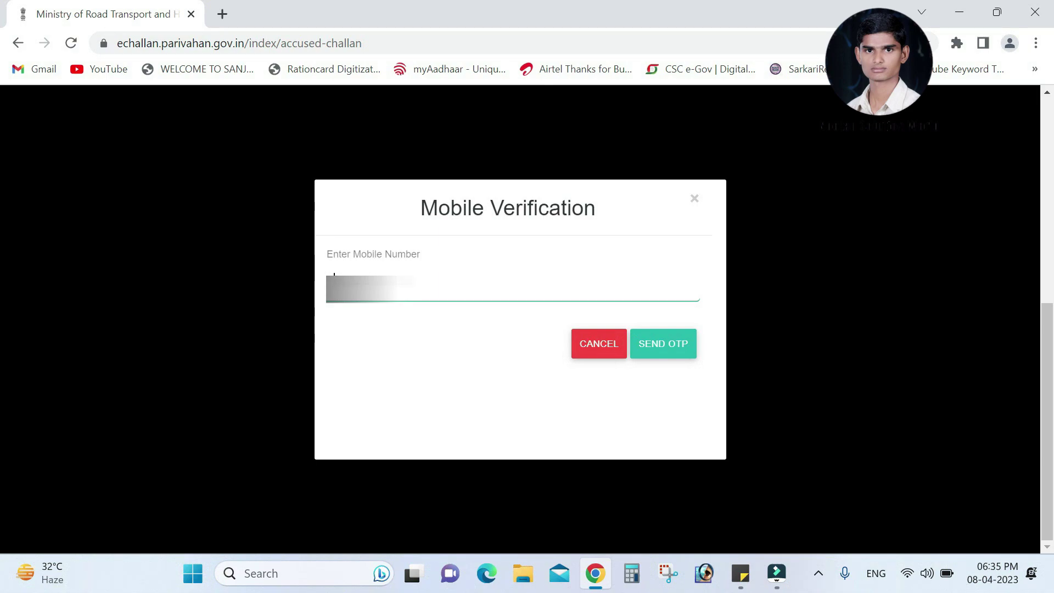
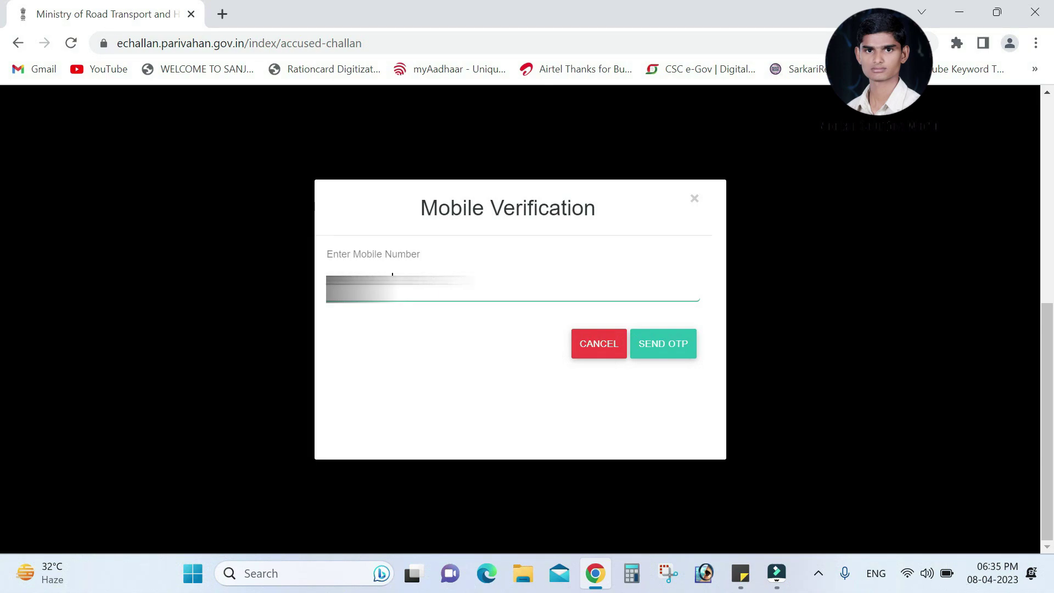
left_click(647, 347)
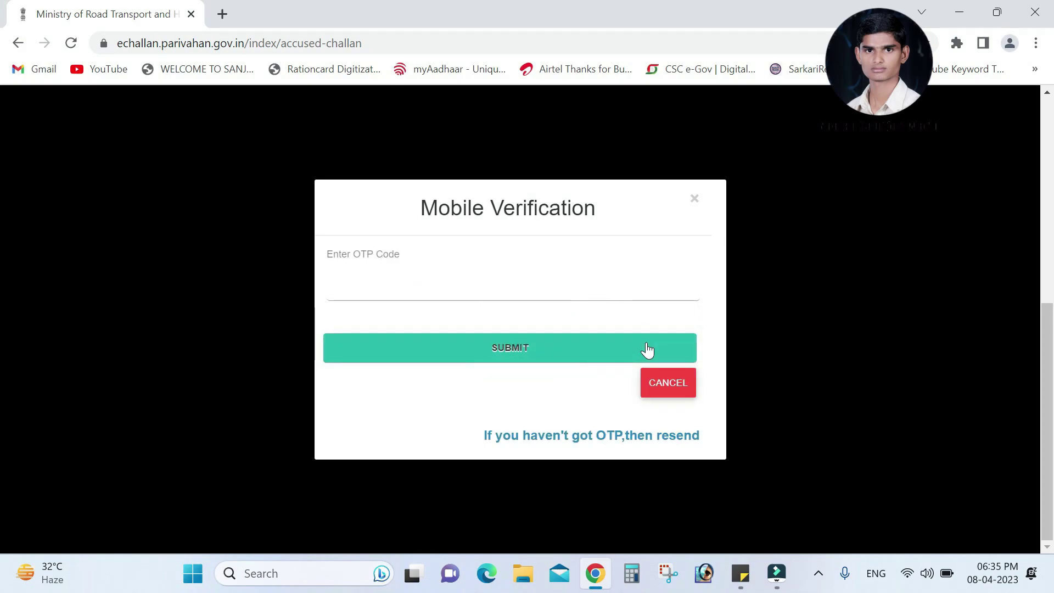
Enter the received OTP, correcting a mistyped digit, and submit it for verification.
left_click(553, 293)
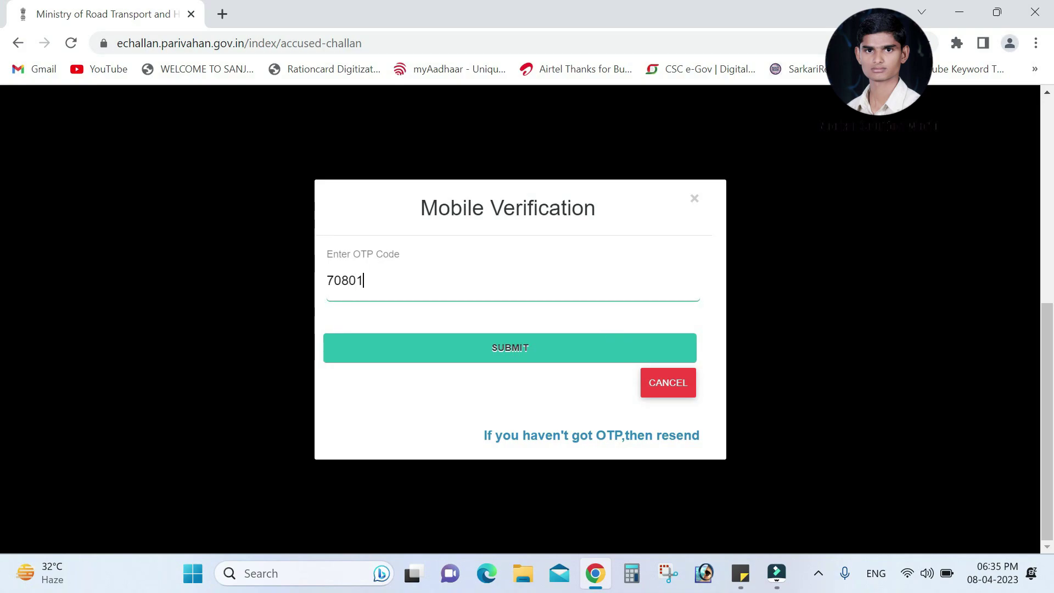
left_click(602, 361)
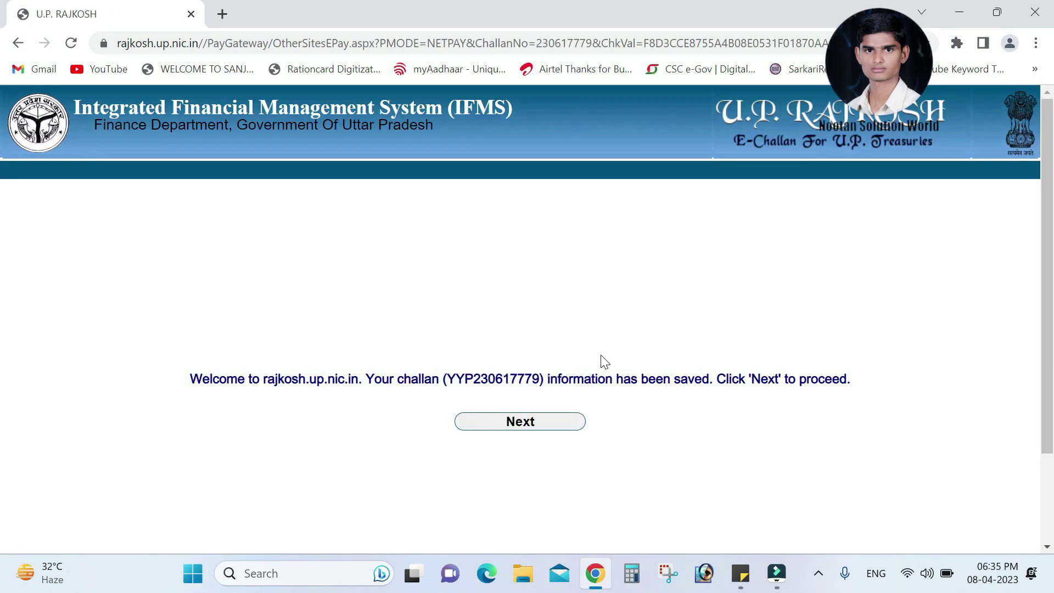
Confirm the ₹500 e-payment details, dismiss the disclaimer, and proceed with net payment.
left_click(514, 427)
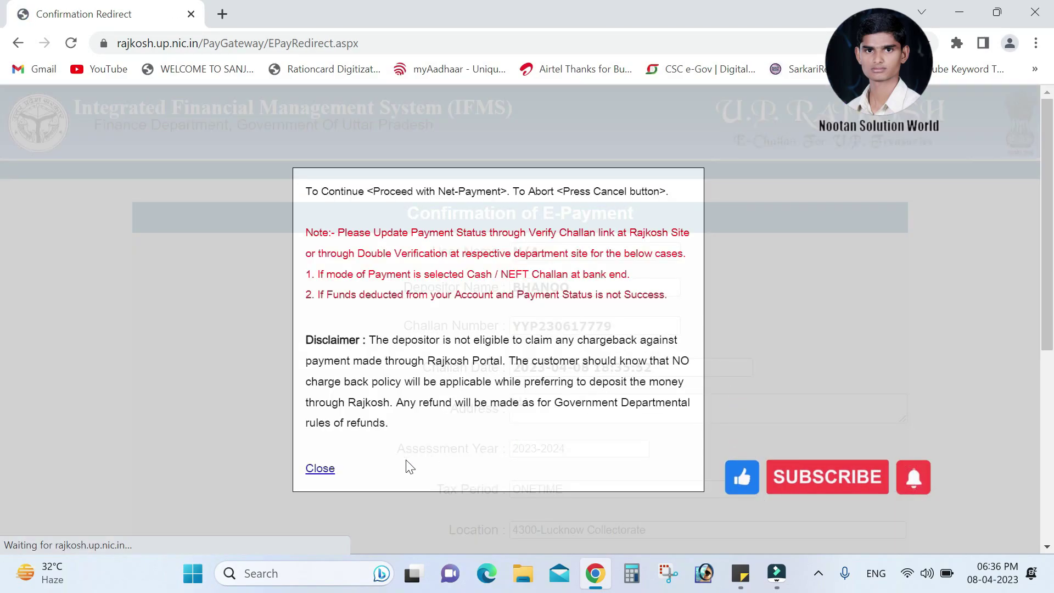
left_click(320, 470)
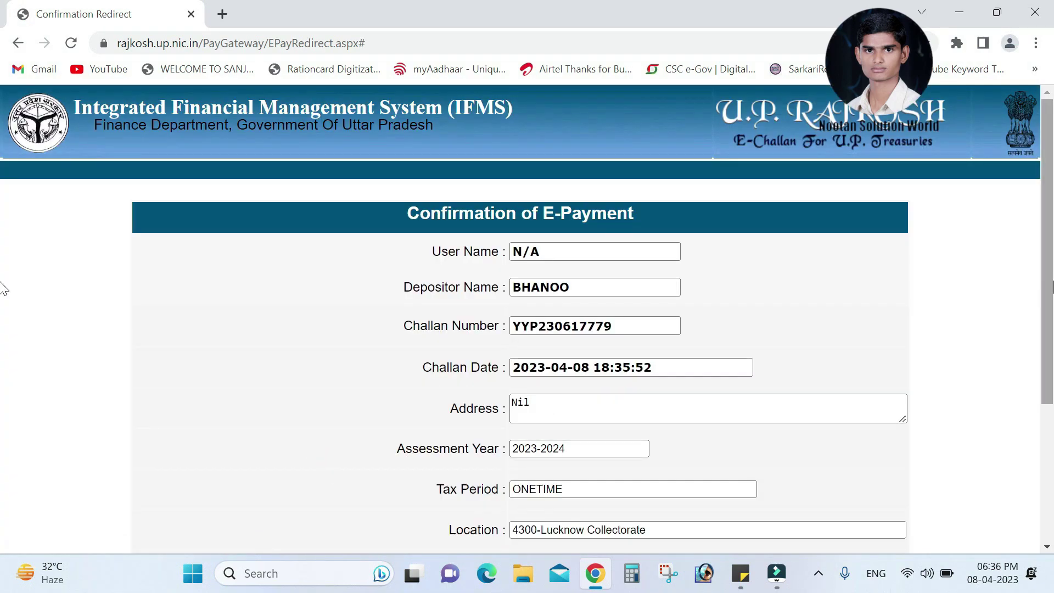
scroll(3, 306, "down", 3)
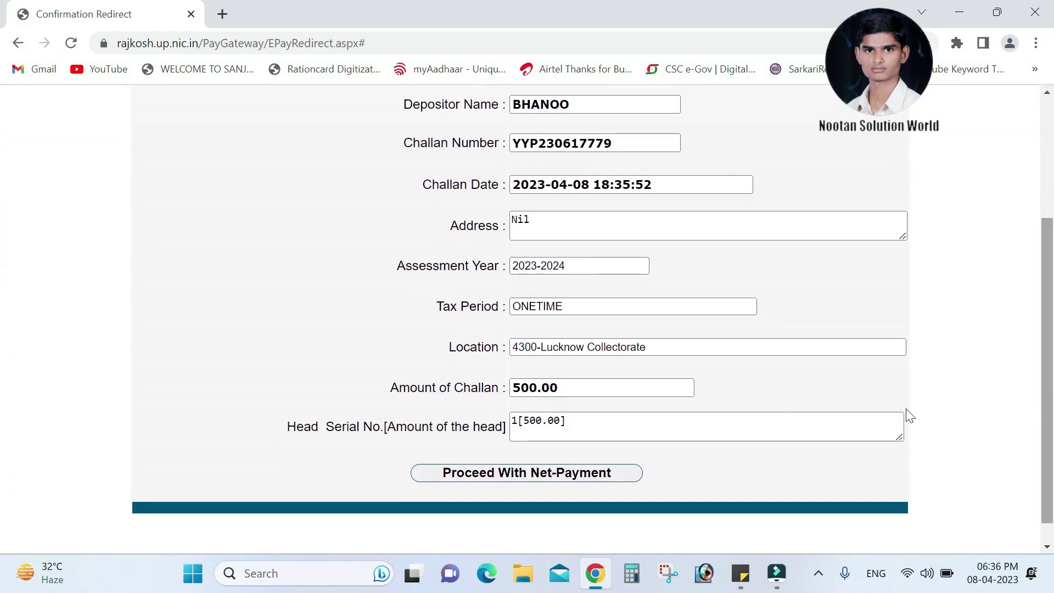
left_click(572, 474)
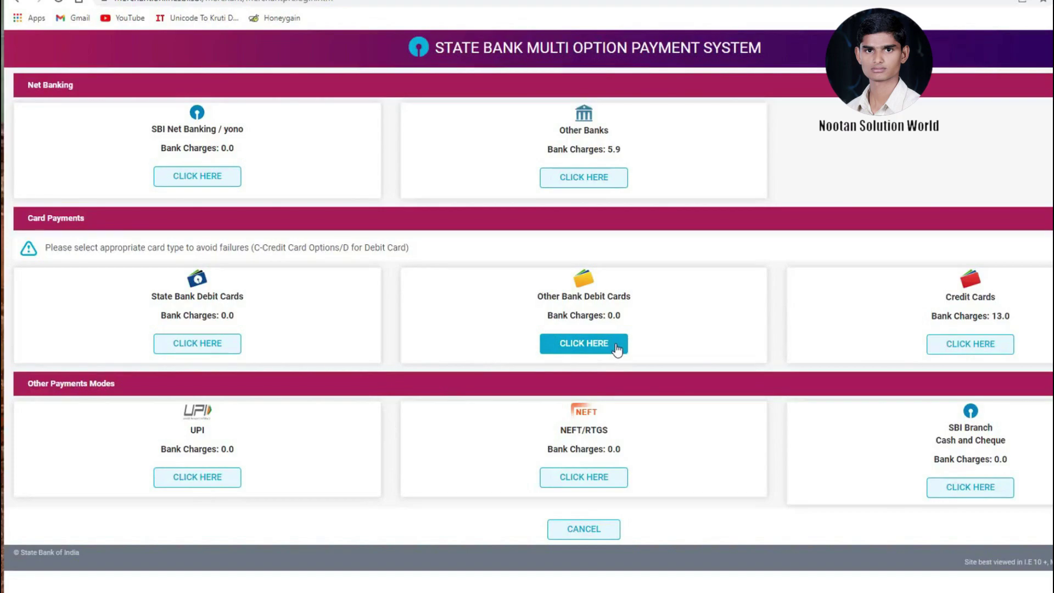
Pay the ₹1005.90 through Other Banks net banking with HDFC Bank [Retail] selected.
left_click(611, 178)
left_click(494, 186)
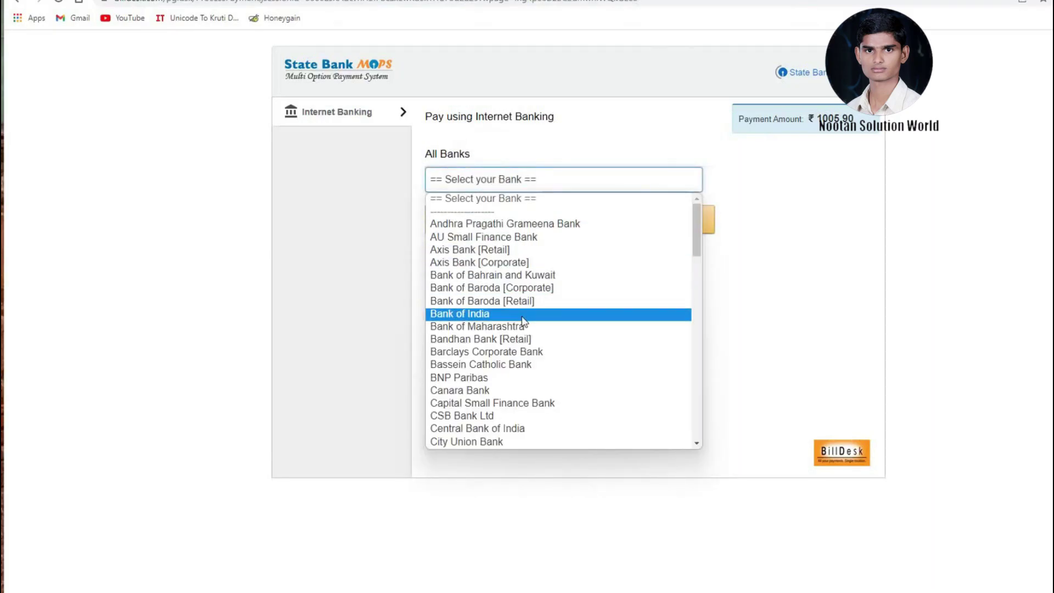
scroll(527, 357, "down", 5)
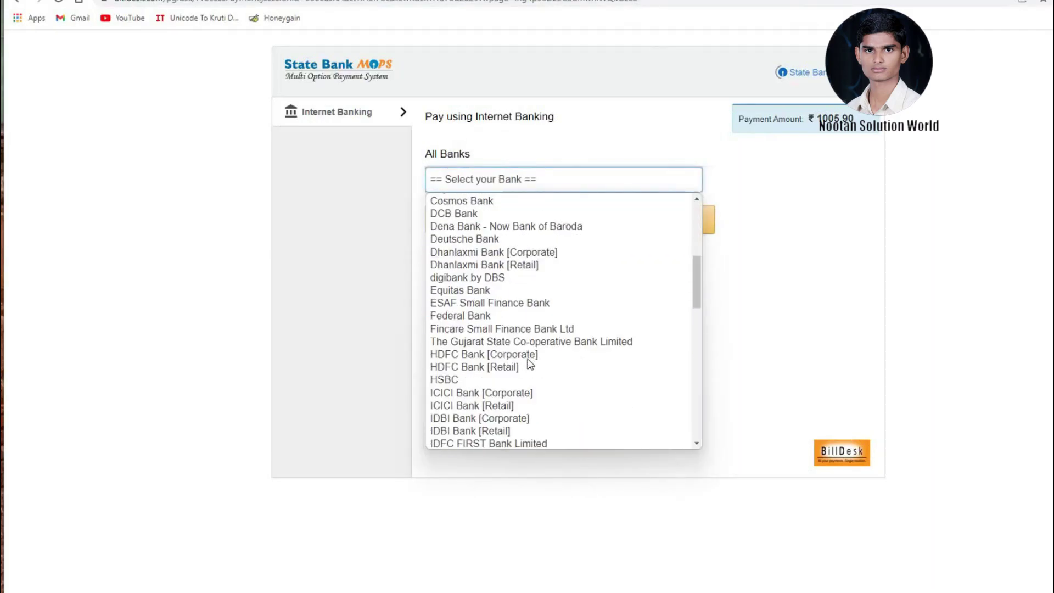
left_click(476, 368)
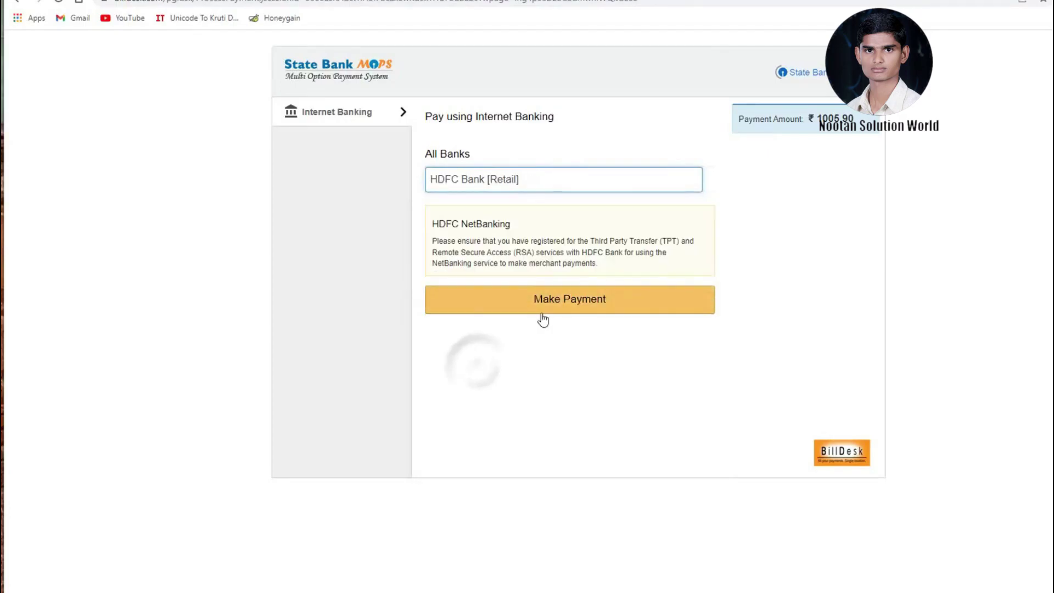
left_click(560, 308)
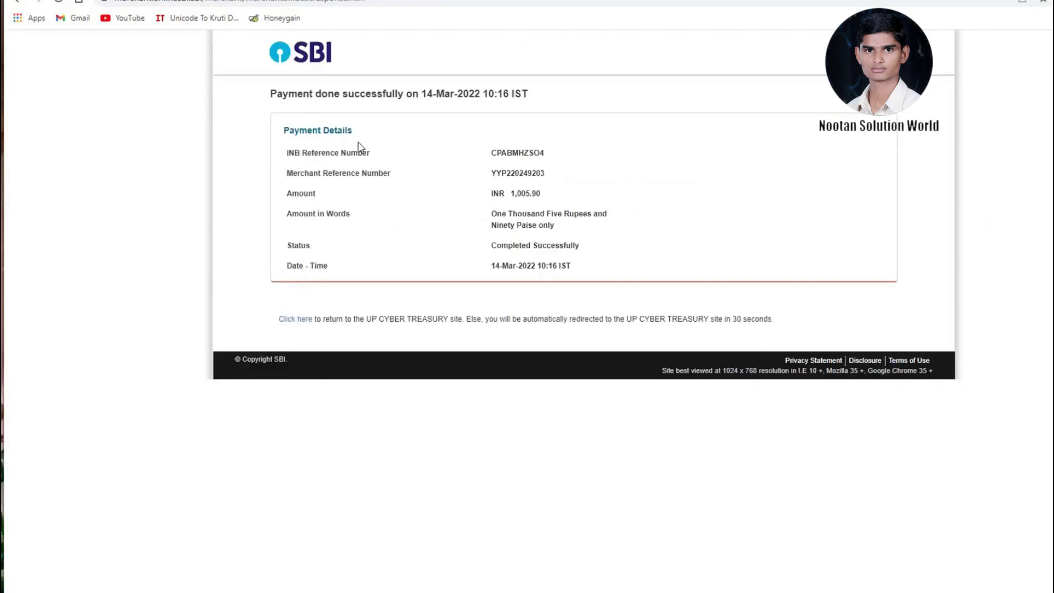
Return from the payment success page to the treasury site and choose Generate / Print Your Receipt.
left_click_drag(271, 94, 394, 93)
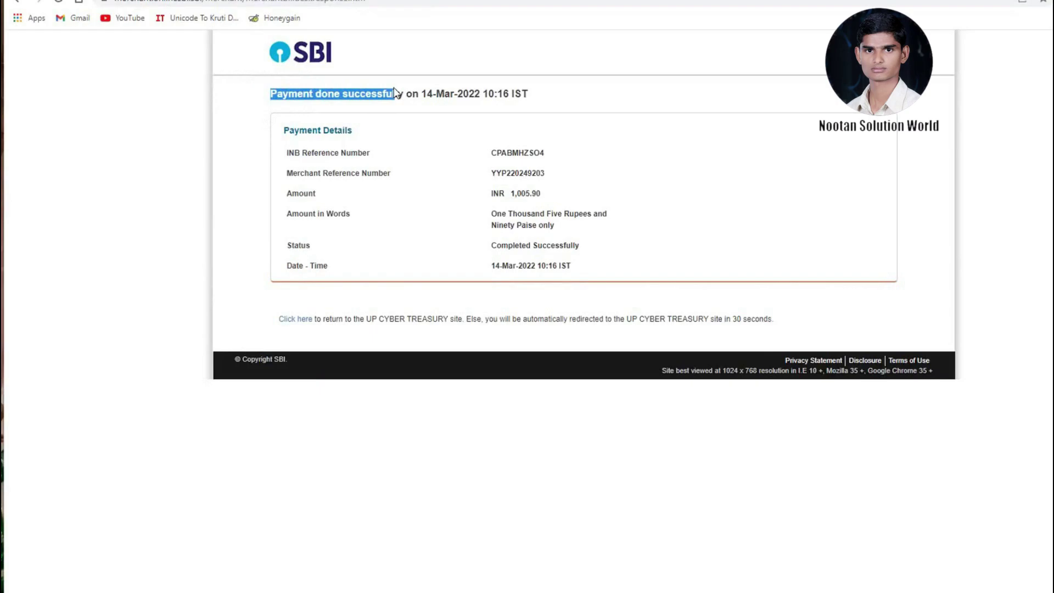
left_click(300, 320)
left_click_drag(415, 174, 754, 172)
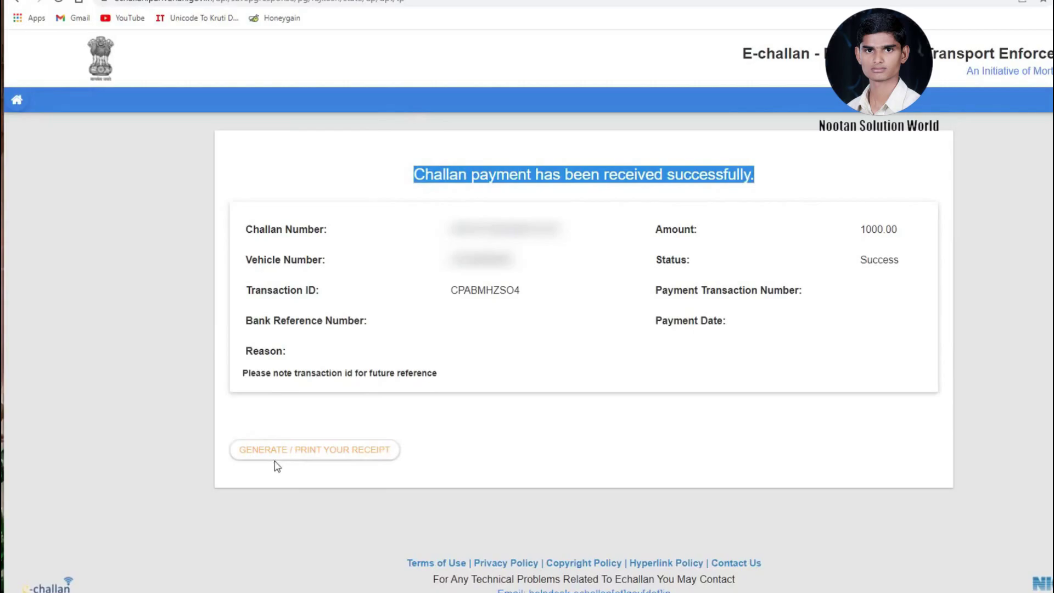
left_click(326, 456)
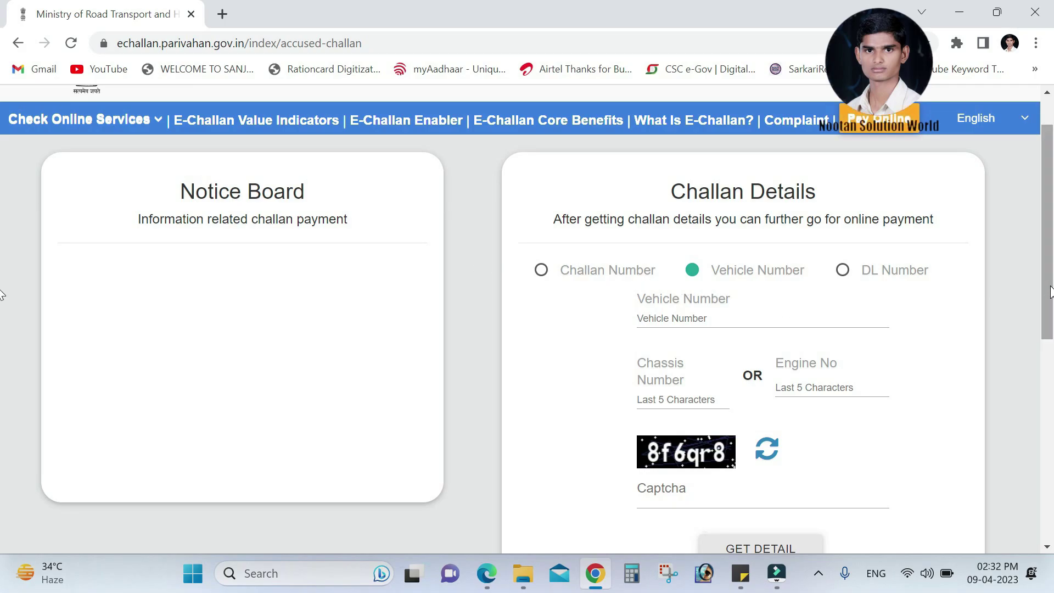
Search by vehicle number, chassis digits and captcha, finding one Disposed challan paid ONLINE.
scroll(1046, 308, "down", 1)
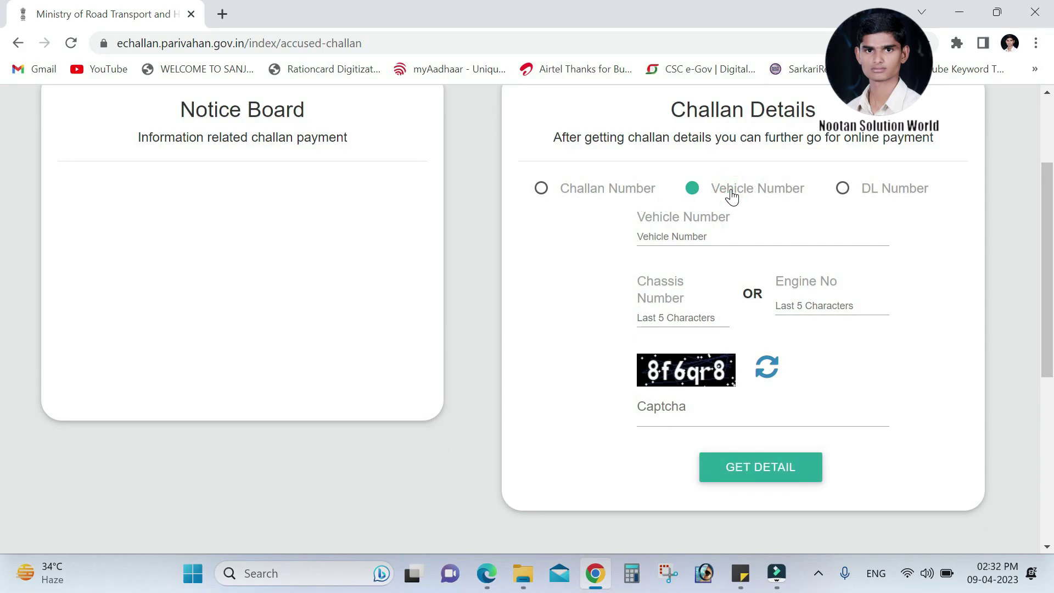
left_click(724, 234)
type("UP25CA")
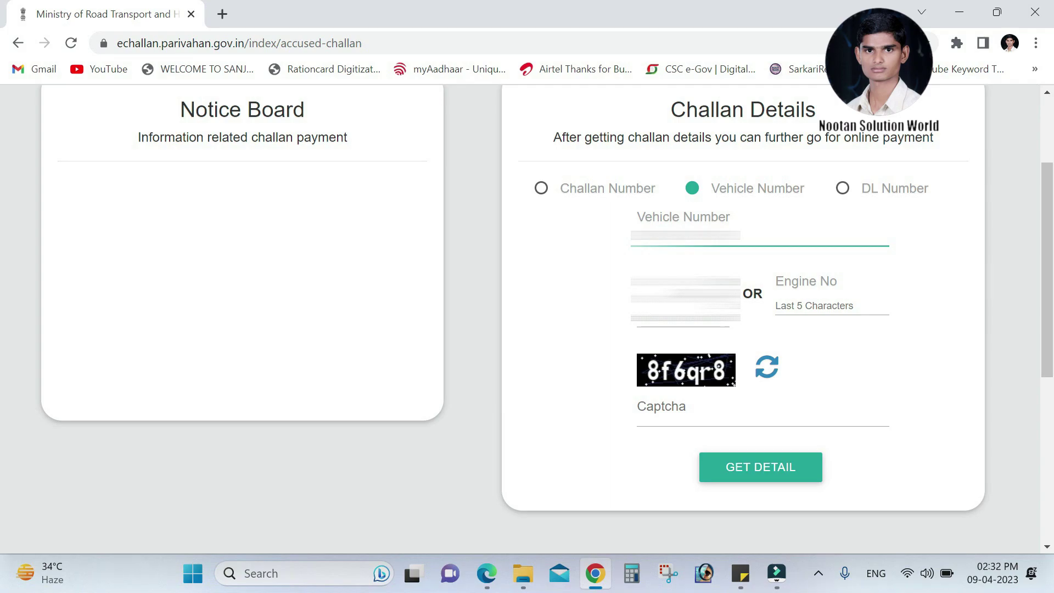
left_click(684, 316)
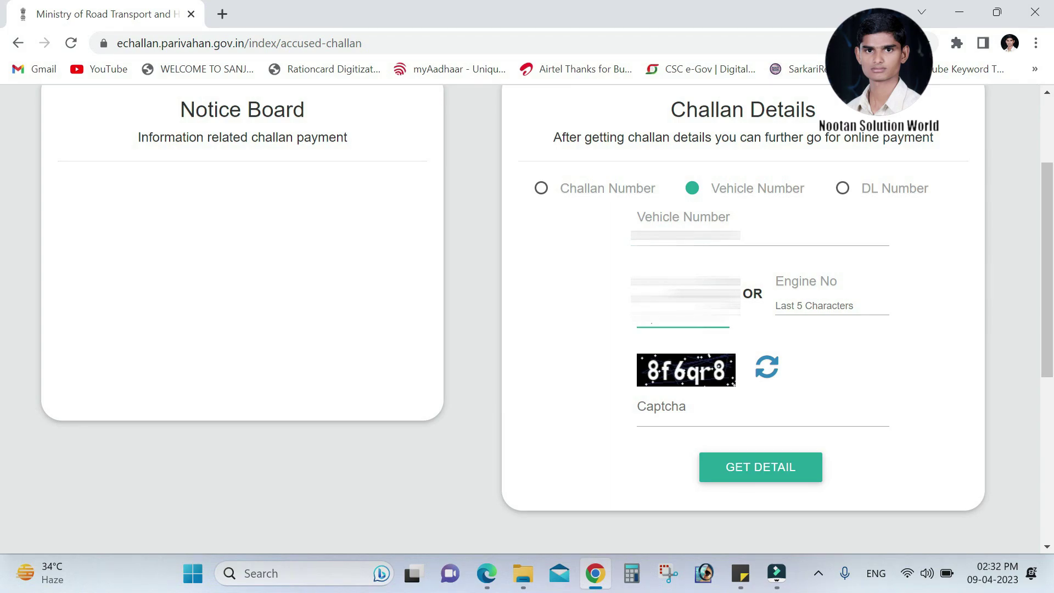
left_click(682, 405)
type("8f")
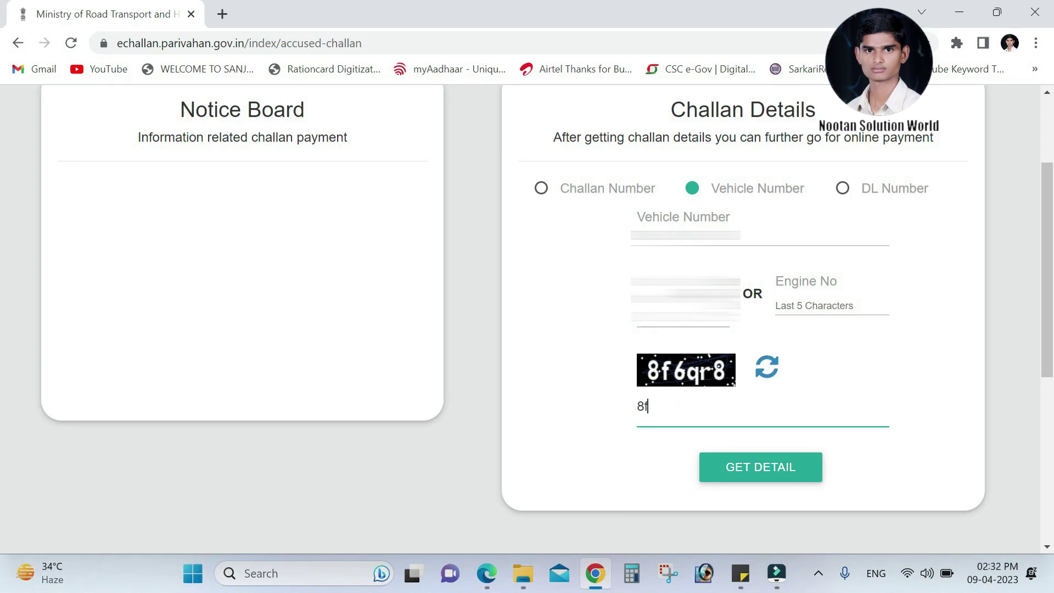
type("6qr8")
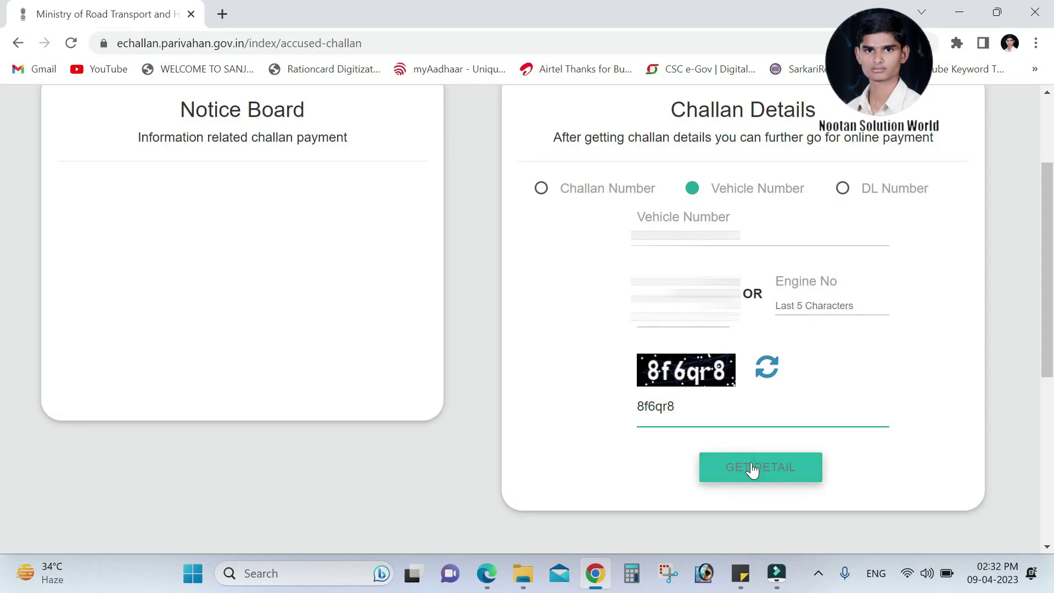
left_click(751, 466)
scroll(751, 462, "down", 3)
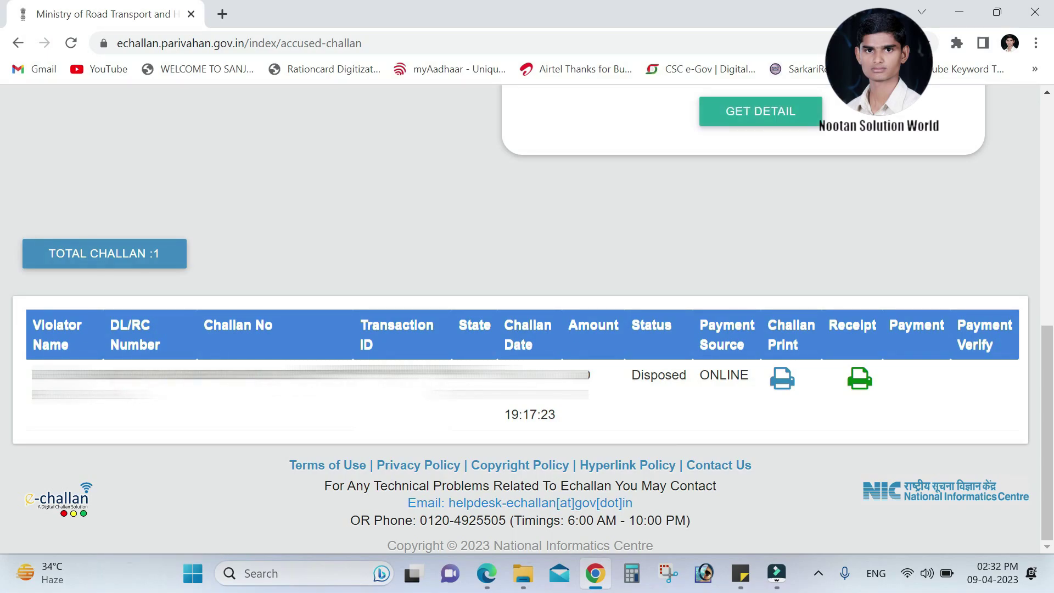
Open the compounding fee receipt for the Disposed 500-rupee challan and cancel its print dialog.
left_click_drag(625, 375, 701, 395)
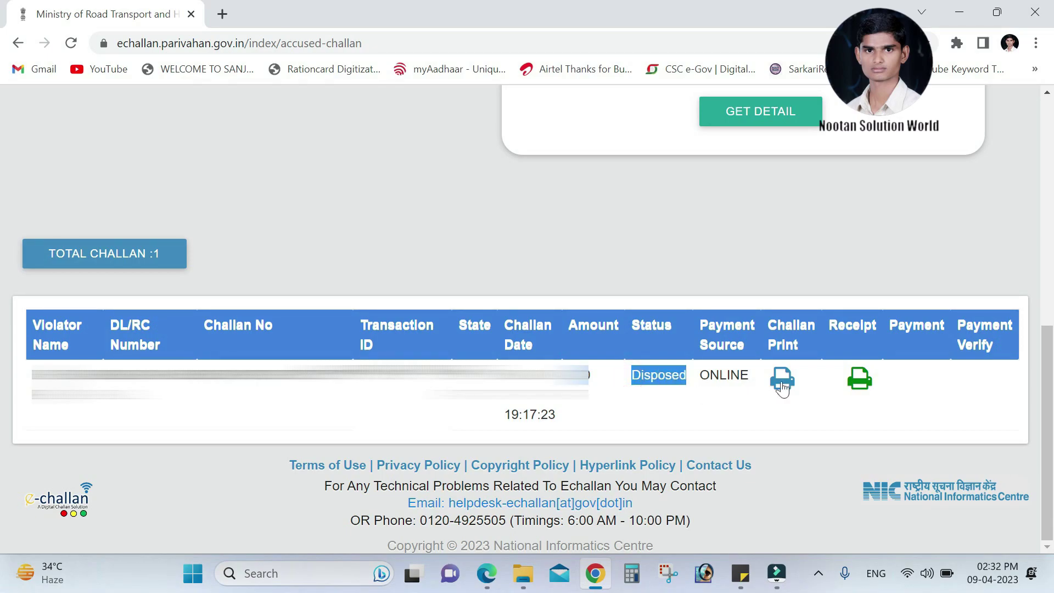
left_click(870, 387)
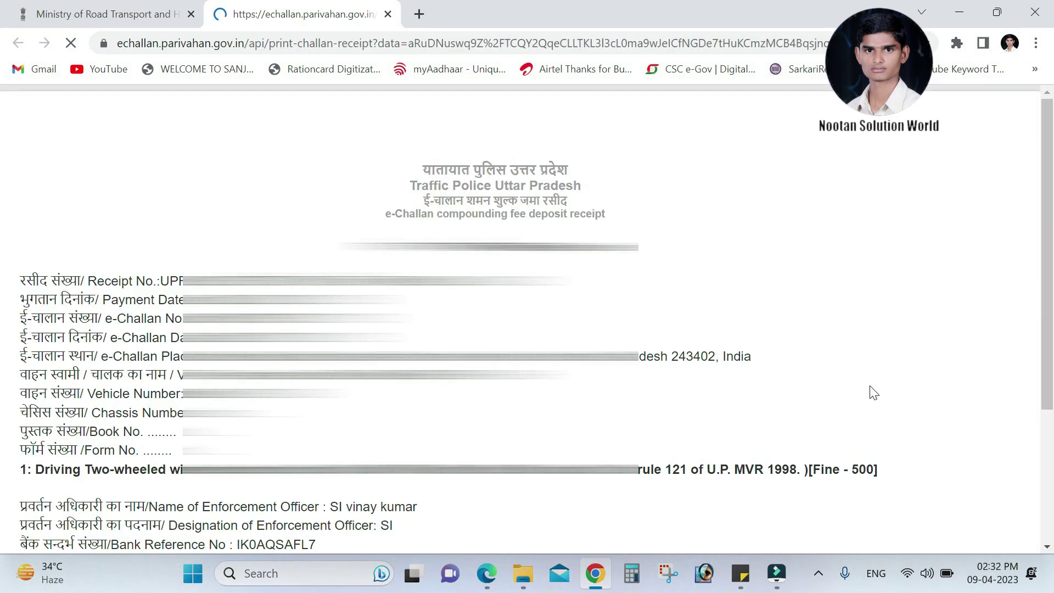
scroll(1049, 384, "down", 1)
scroll(1049, 357, "down", 5)
scroll(1050, 302, "up", 8)
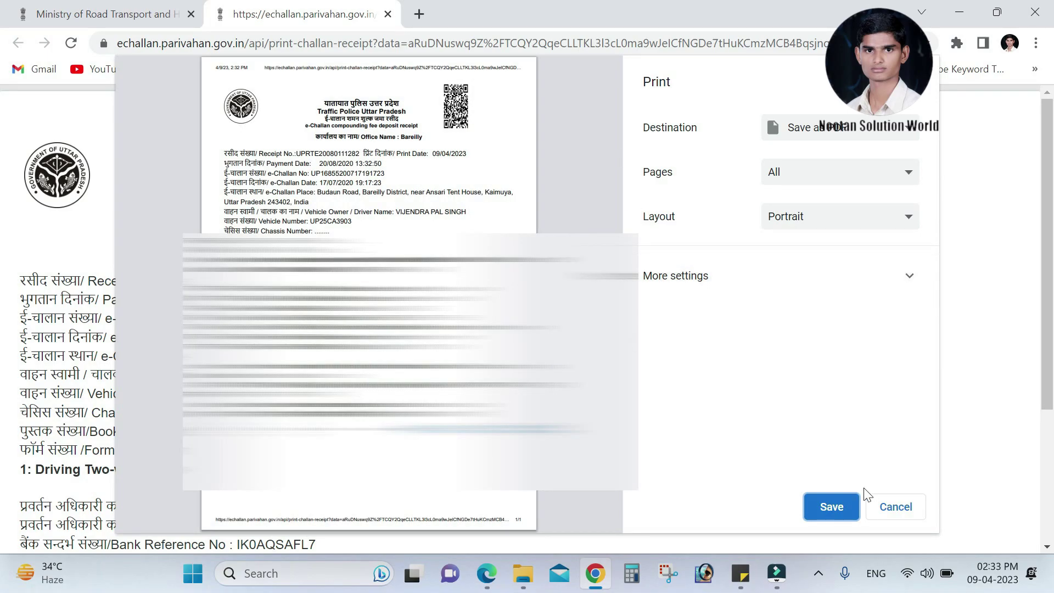
left_click(881, 506)
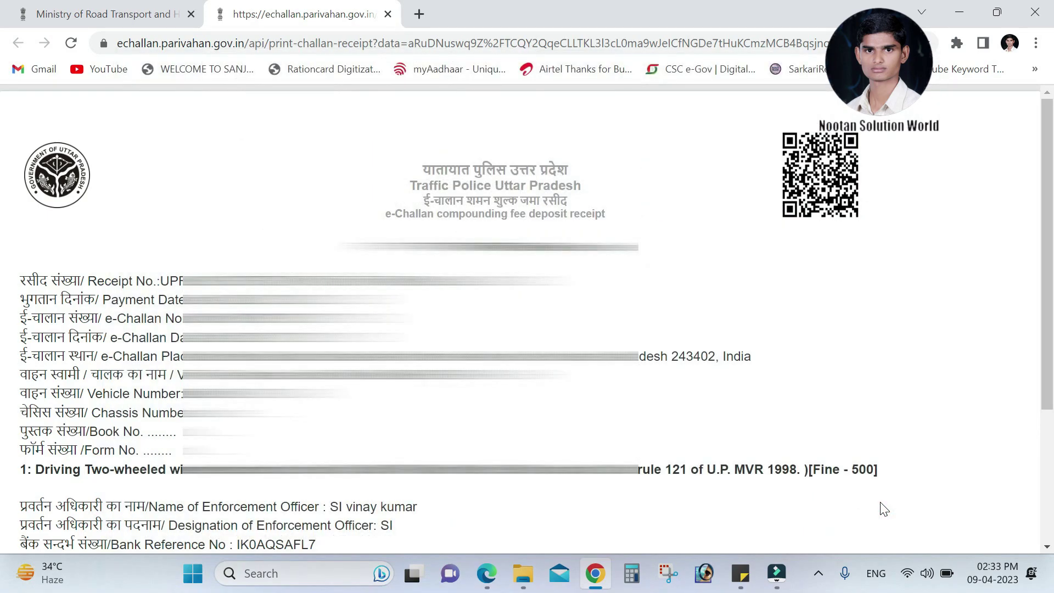